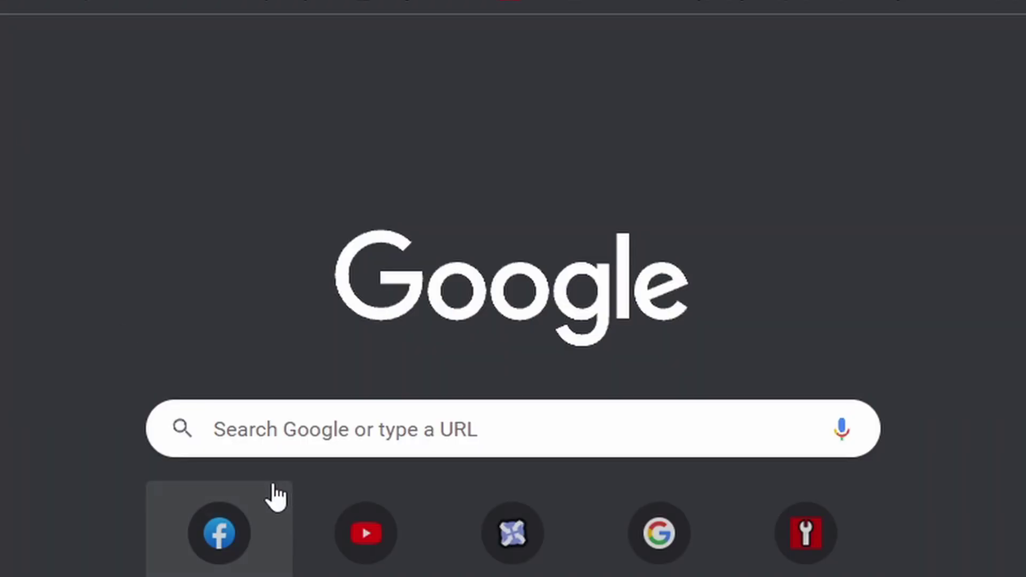
Step: Search Google for 'stalker anomaly moddb' in a new tab and scroll to Download and Installation
{"action": "left_click", "coordinate": [306, 445]}
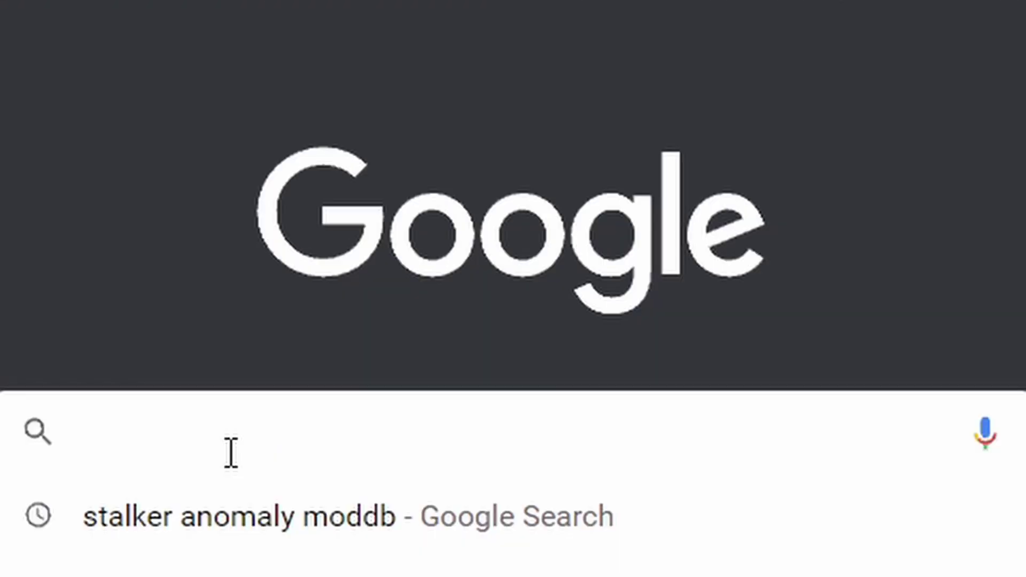
{"action": "type", "text": "stalke"}
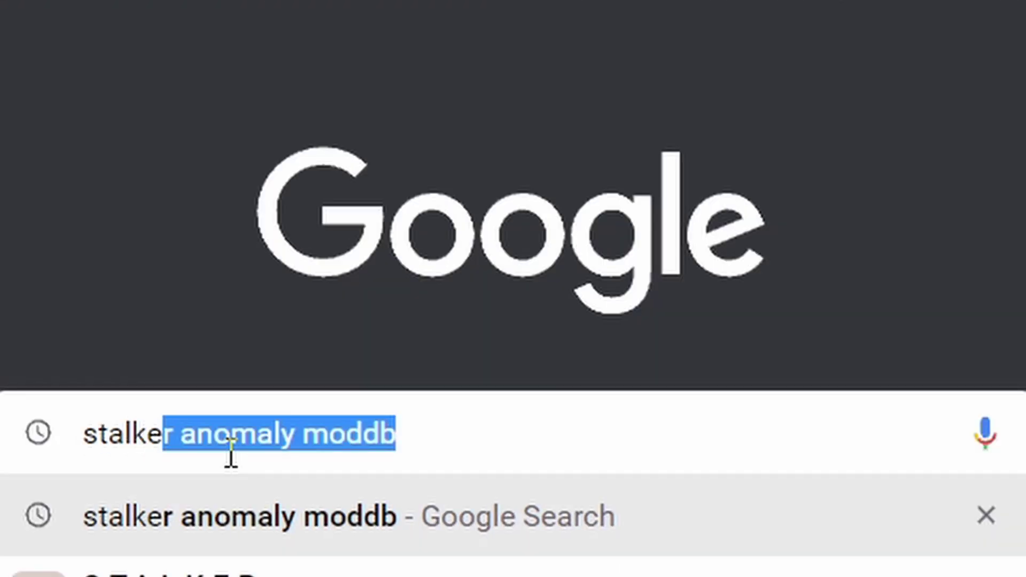
{"action": "type", "text": "r anomaly moddb"}
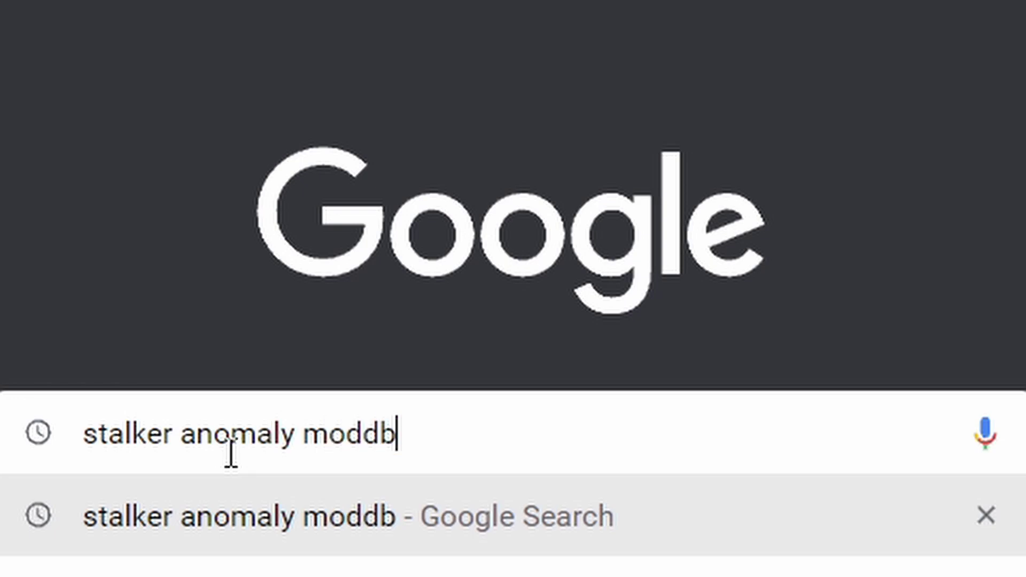
{"action": "key", "text": "Return"}
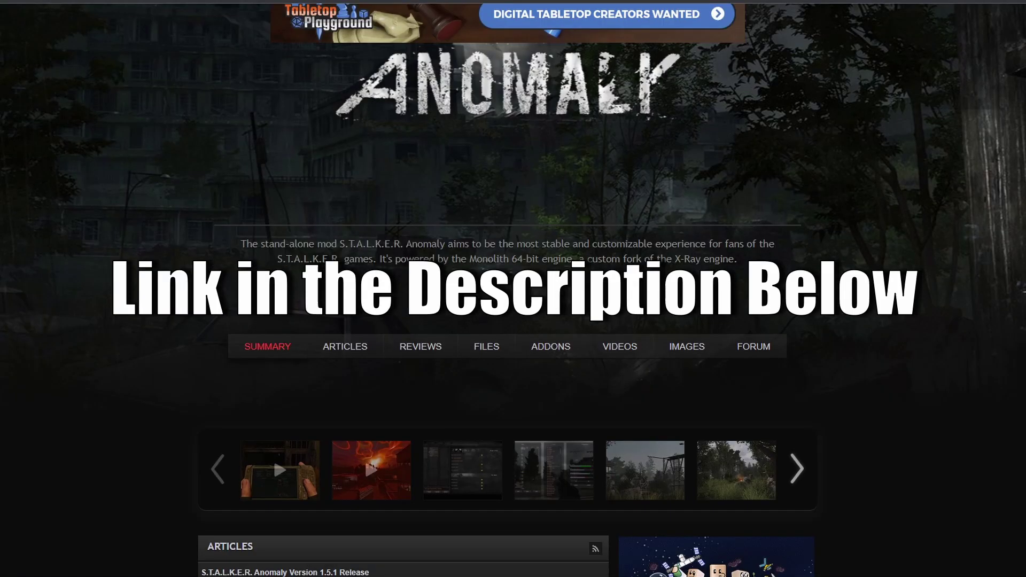
{"action": "scroll", "coordinate": [230, 179], "scroll_direction": "down", "scroll_amount": 20}
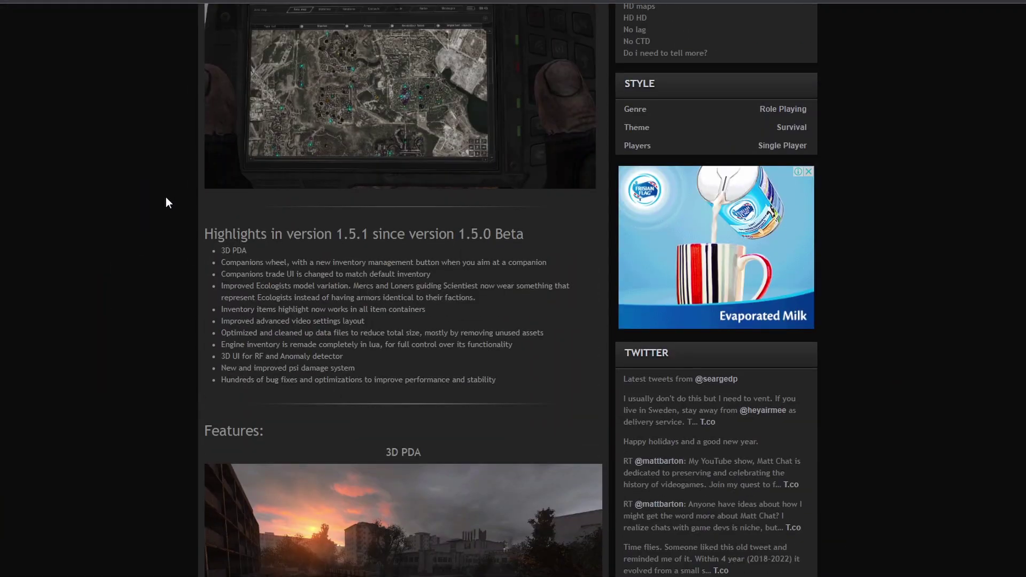
{"action": "scroll", "coordinate": [166, 197], "scroll_direction": "down", "scroll_amount": 15}
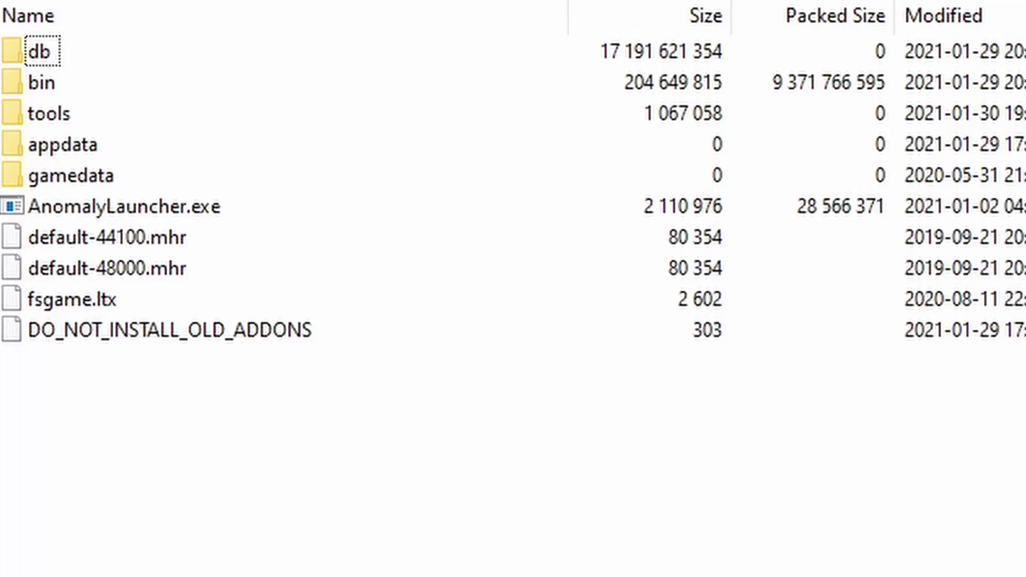
Step: Extract every item of the Anomaly archive into the Desktop 'games 1' folder
{"action": "left_click_drag", "start_coordinate": [285, 536], "coordinate": [649, 351]}
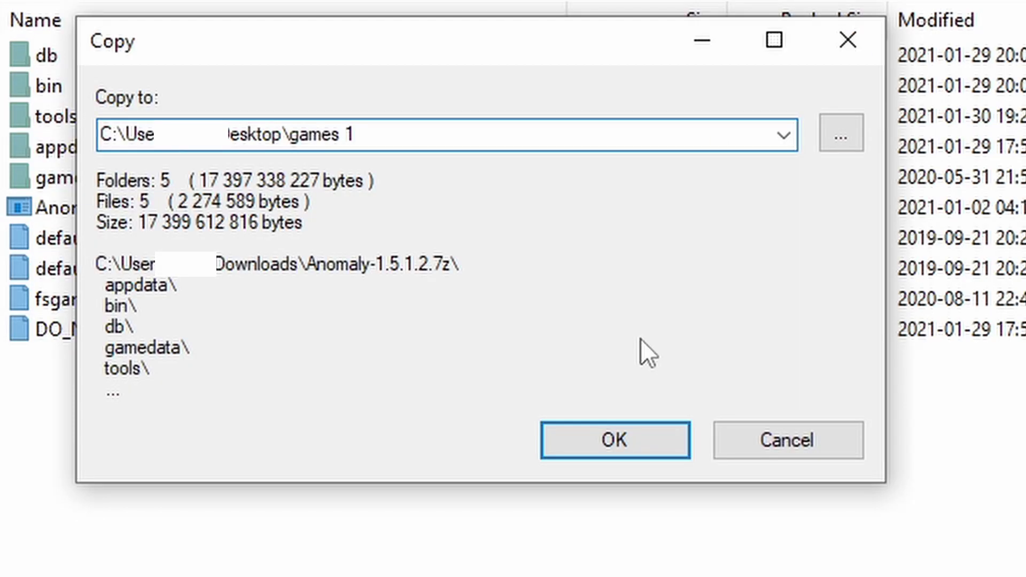
{"action": "left_click", "coordinate": [642, 434]}
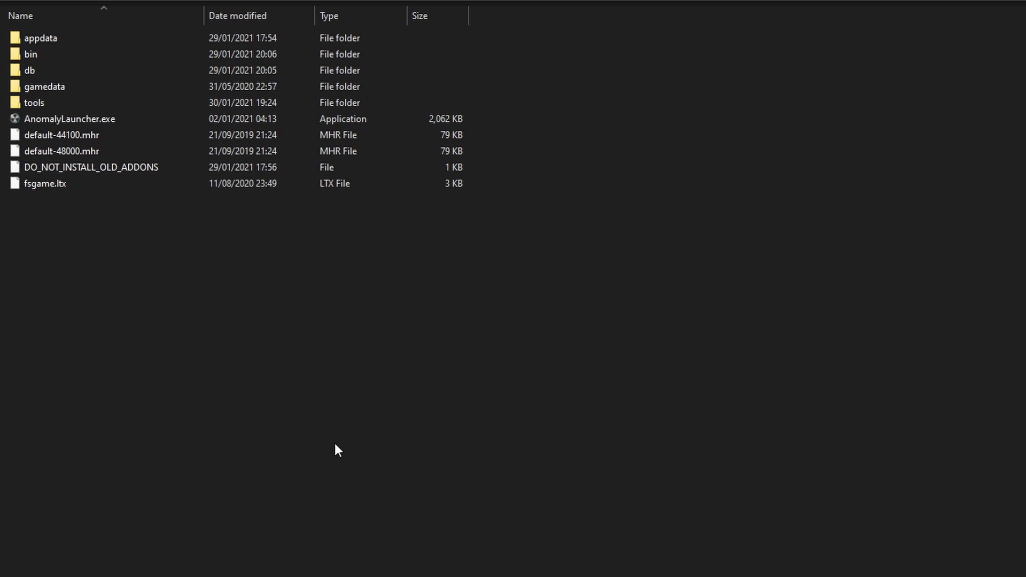
Step: Start AnomalyLauncher.exe, verify the installed version, and play Anomaly 1.5.1 to its main menu
{"action": "double_click", "coordinate": [92, 120]}
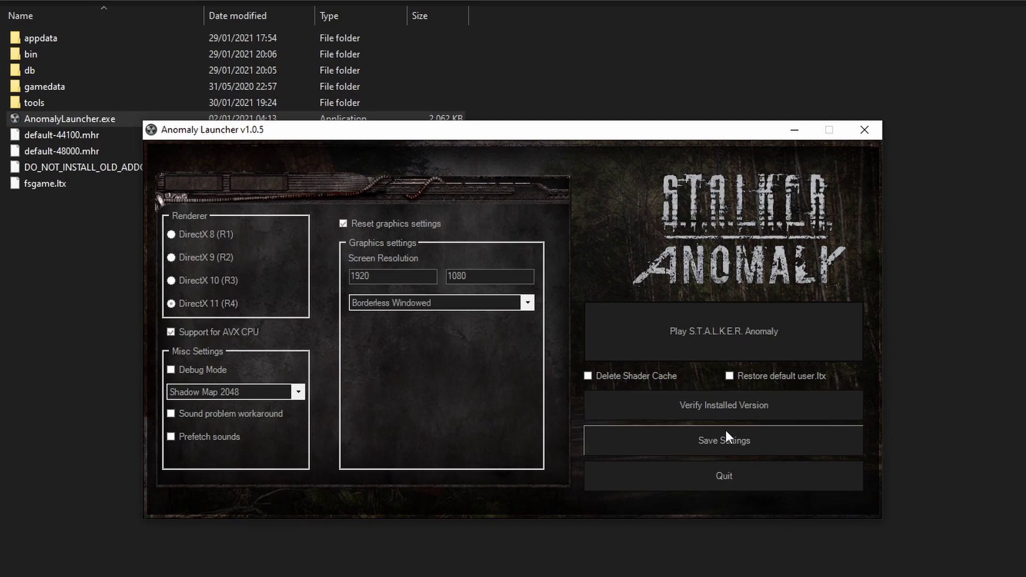
{"action": "left_click", "coordinate": [737, 409]}
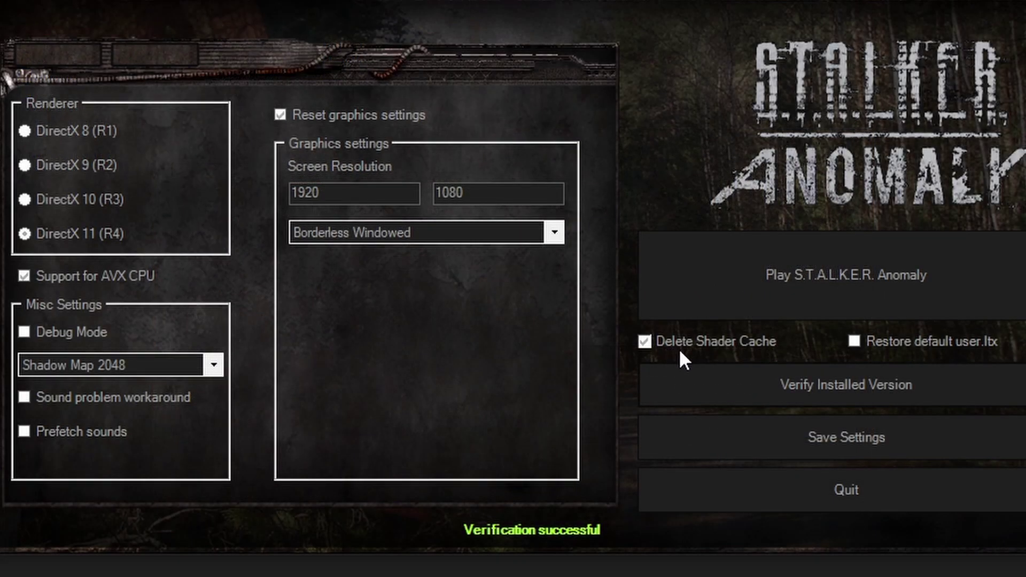
{"action": "left_click", "coordinate": [826, 273]}
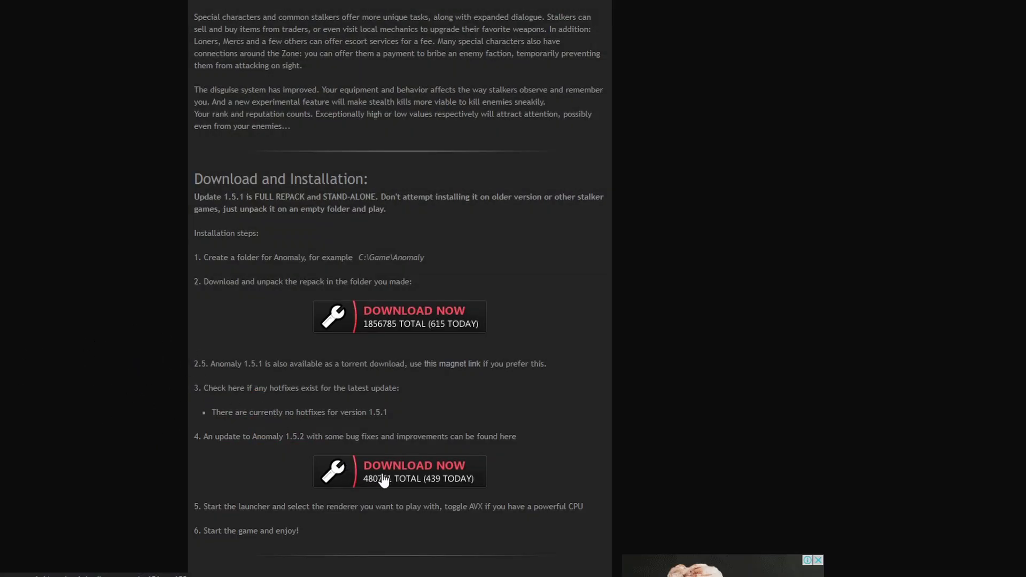
Step: Download the Anomaly 1.5.1 to 1.5.2 update .7z from its ModDB file page
{"action": "left_click", "coordinate": [411, 473]}
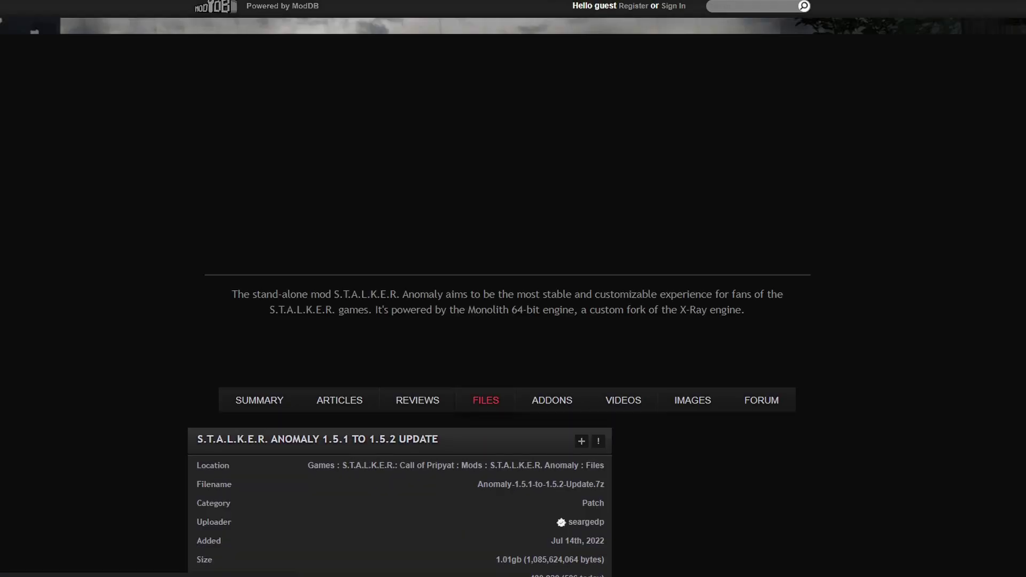
{"action": "scroll", "coordinate": [53, 174], "scroll_direction": "down", "scroll_amount": 4}
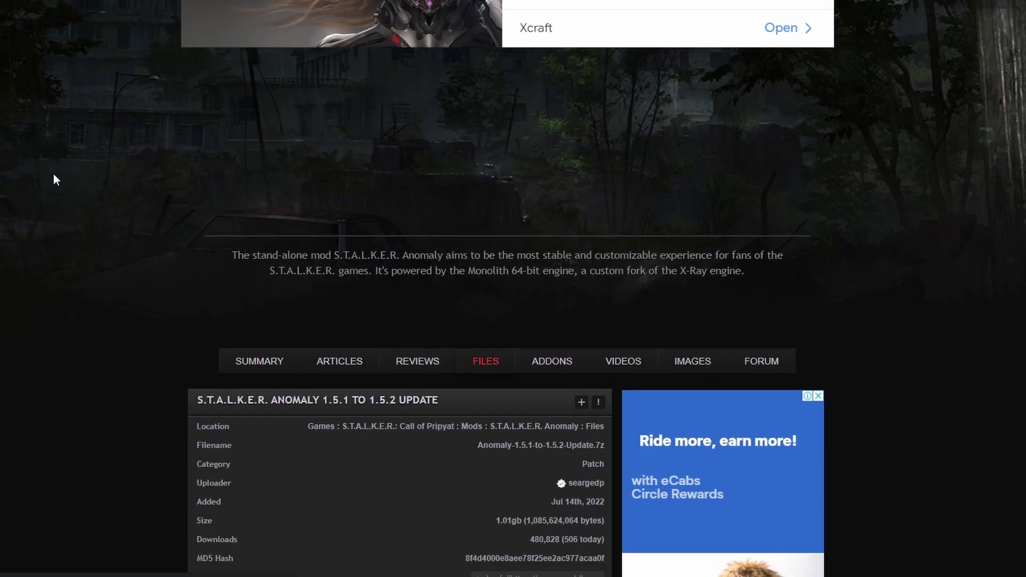
{"action": "scroll", "coordinate": [53, 174], "scroll_direction": "down", "scroll_amount": 5}
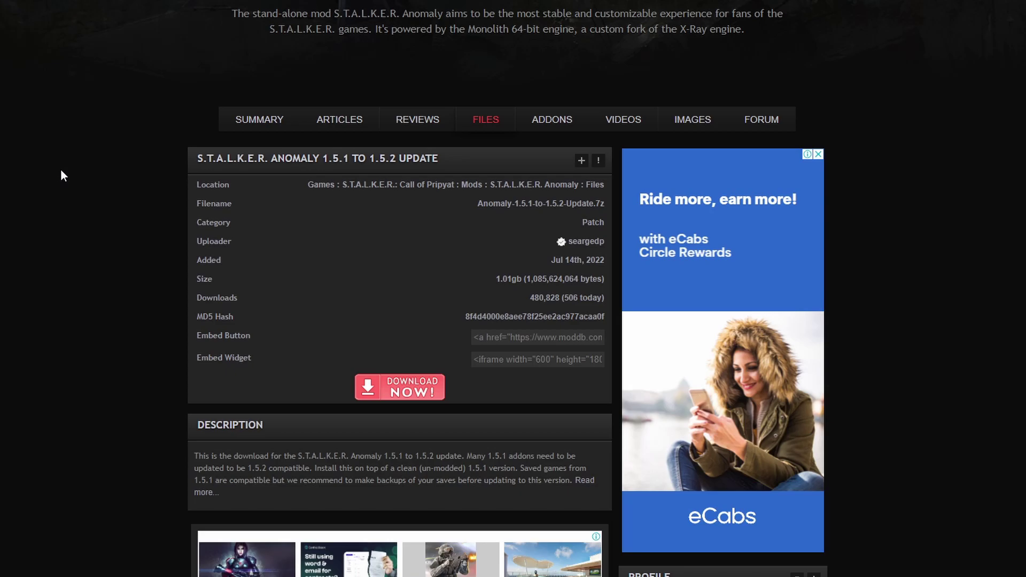
{"action": "left_click", "coordinate": [426, 394]}
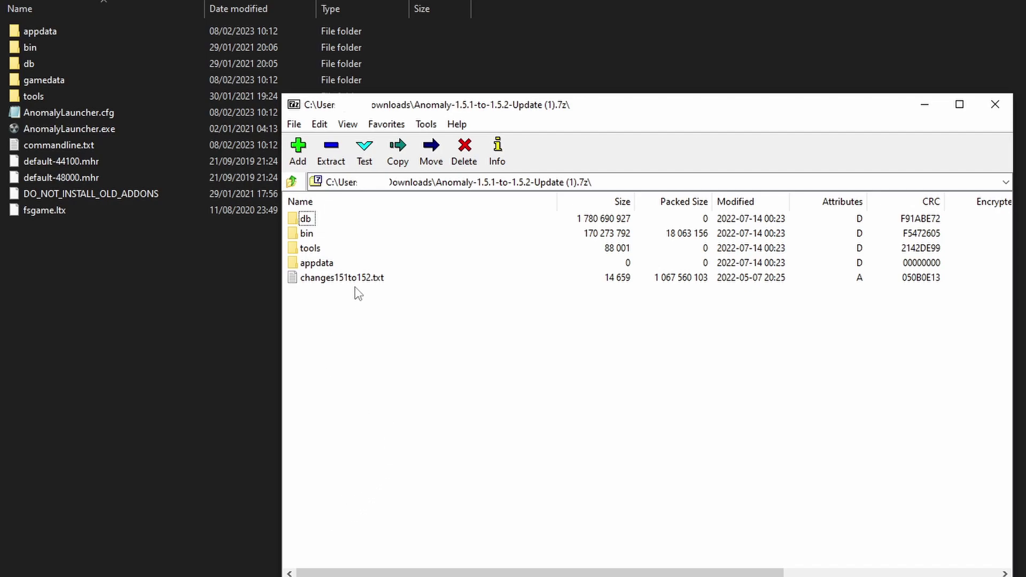
Step: Read changes151to152.txt, then start extracting all five update items (4 folders, 1 file)
{"action": "left_click", "coordinate": [340, 278]}
{"action": "double_click", "coordinate": [342, 279]}
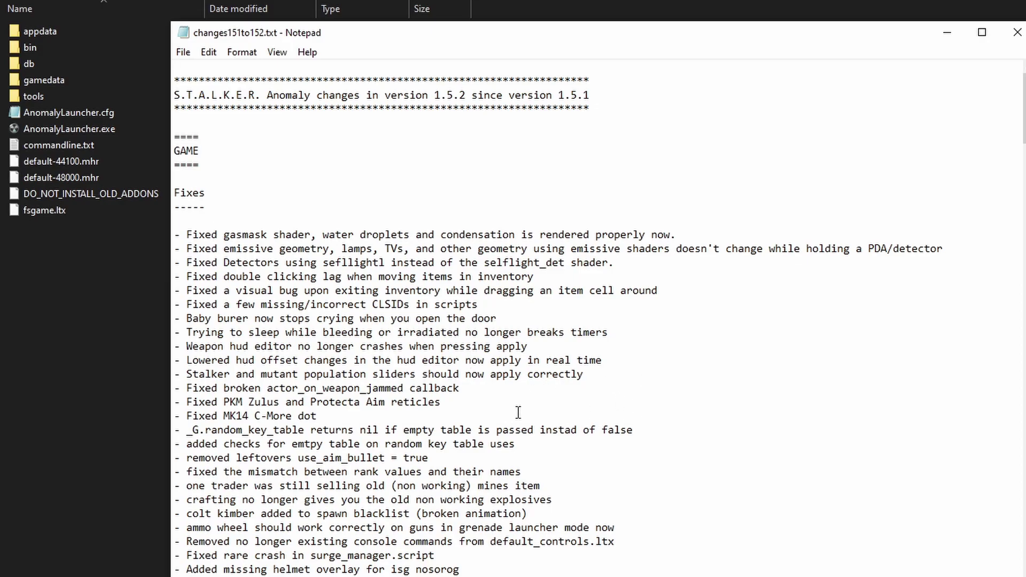
{"action": "left_click", "coordinate": [1017, 33]}
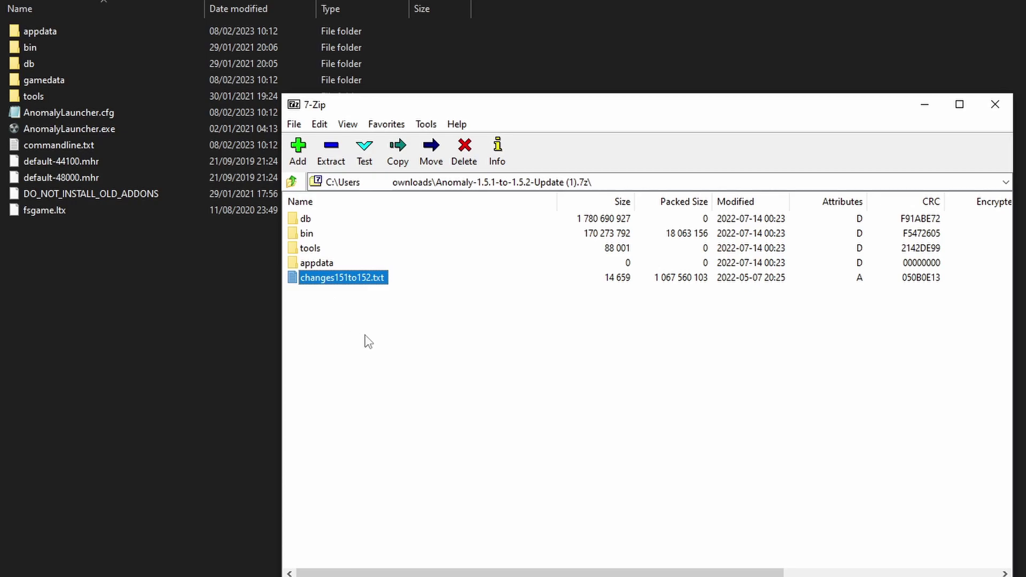
{"action": "left_click_drag", "start_coordinate": [416, 386], "coordinate": [291, 217]}
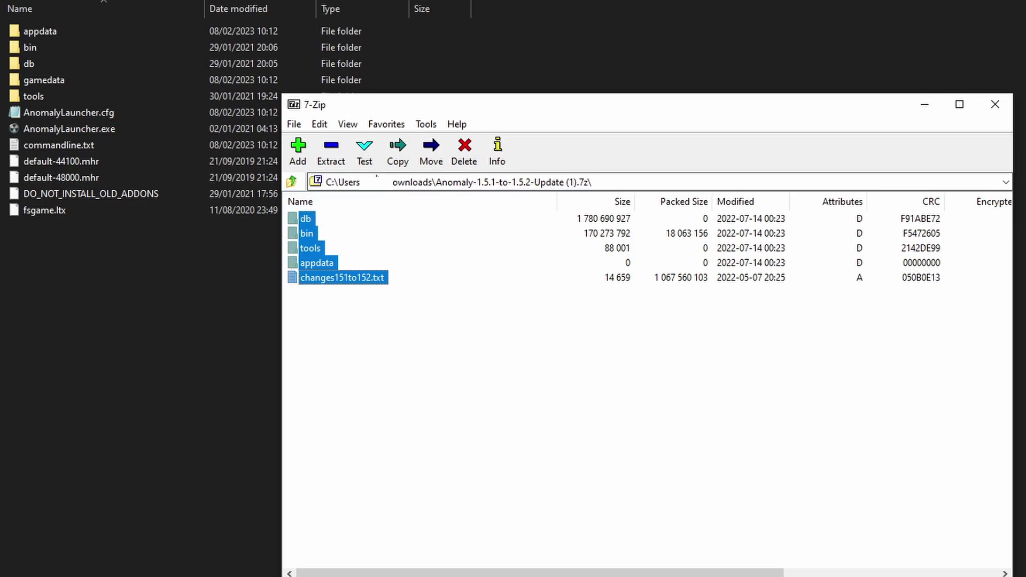
{"action": "left_click", "coordinate": [331, 152]}
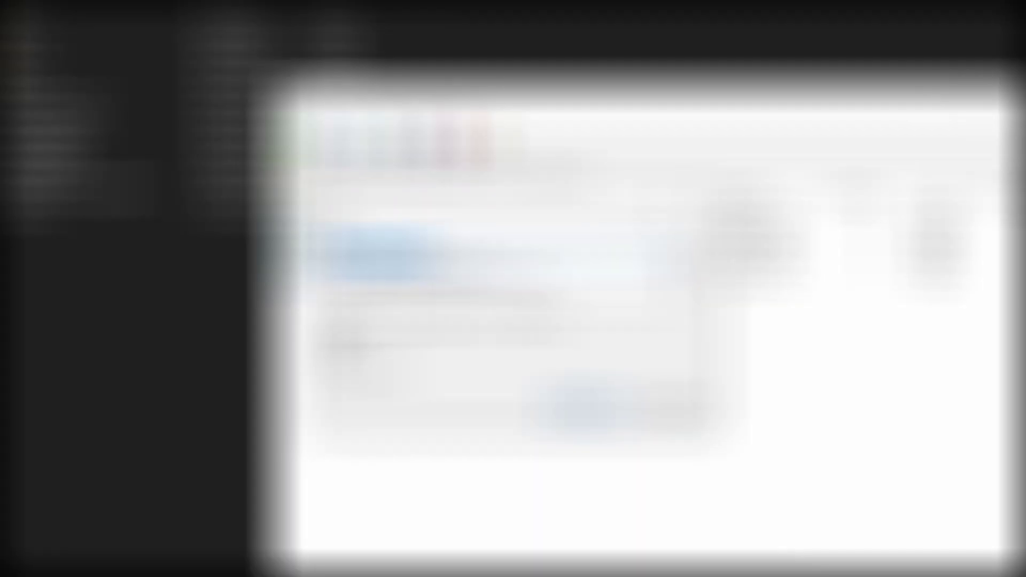
Step: Extract the 1.5.2 update files into the Anomaly game folder and wait for completion
{"action": "left_click", "coordinate": [662, 257]}
{"action": "left_click", "coordinate": [661, 257]}
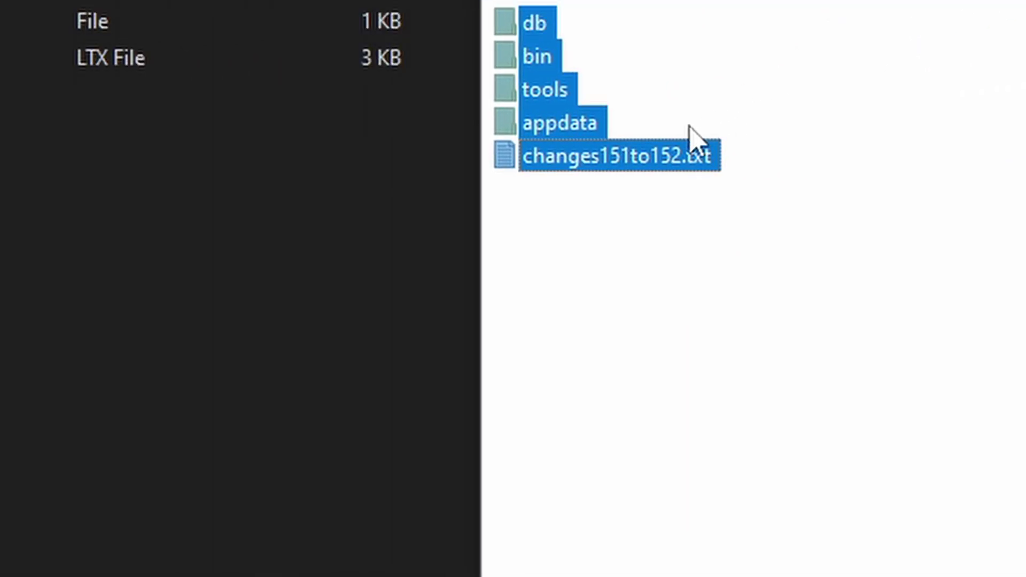
{"action": "left_click_drag", "start_coordinate": [690, 126], "coordinate": [165, 216]}
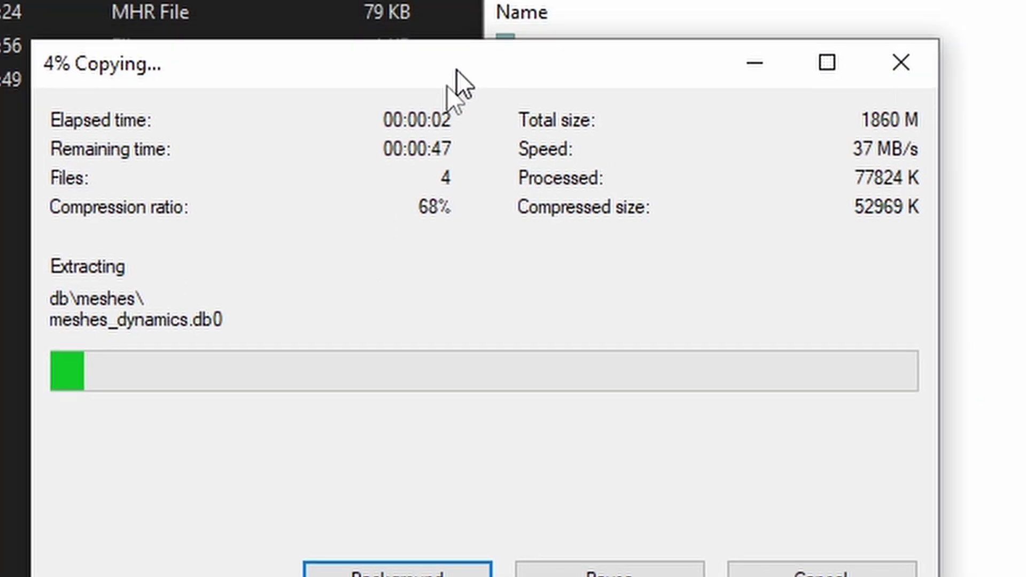
{"action": "left_click_drag", "start_coordinate": [457, 69], "coordinate": [312, 253]}
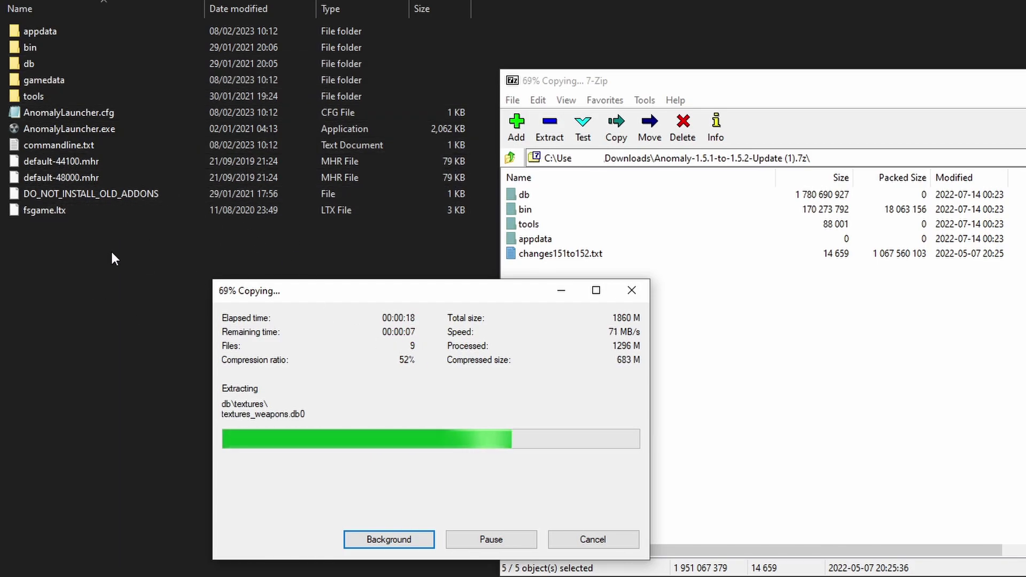
{"action": "left_click_drag", "start_coordinate": [334, 293], "coordinate": [308, 340]}
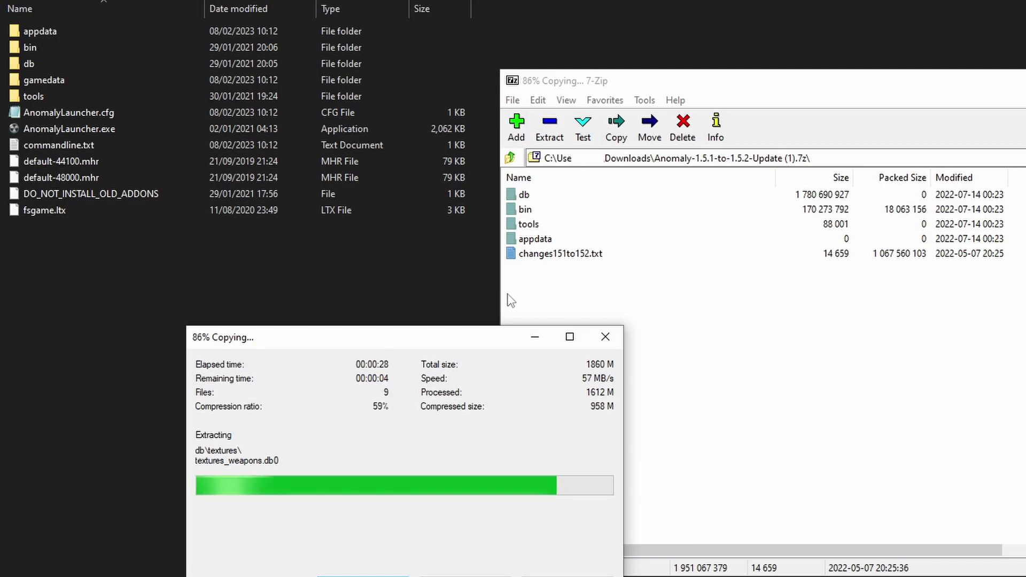
{"action": "left_click_drag", "start_coordinate": [496, 335], "coordinate": [496, 310]}
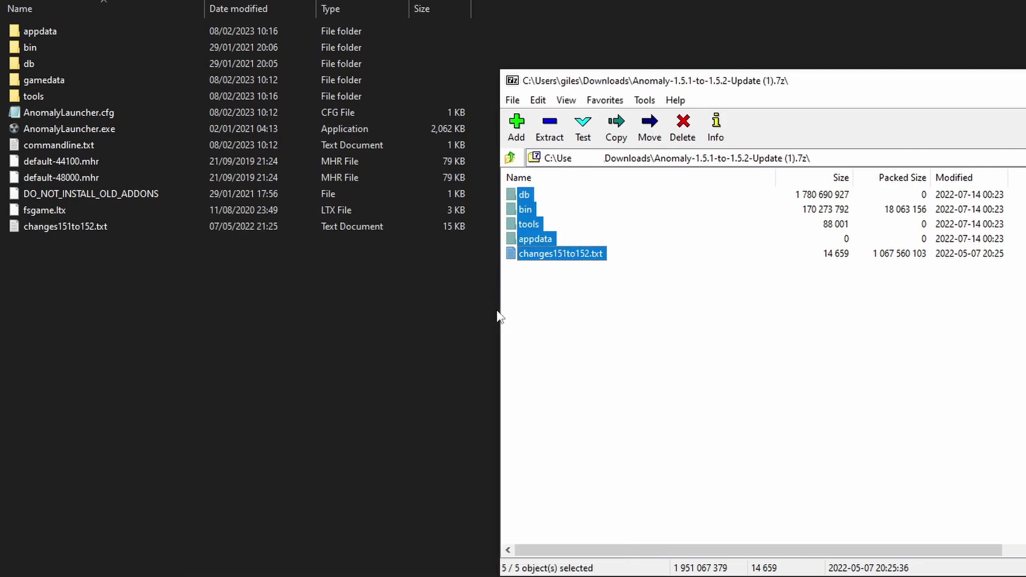
{"action": "left_click", "coordinate": [326, 322]}
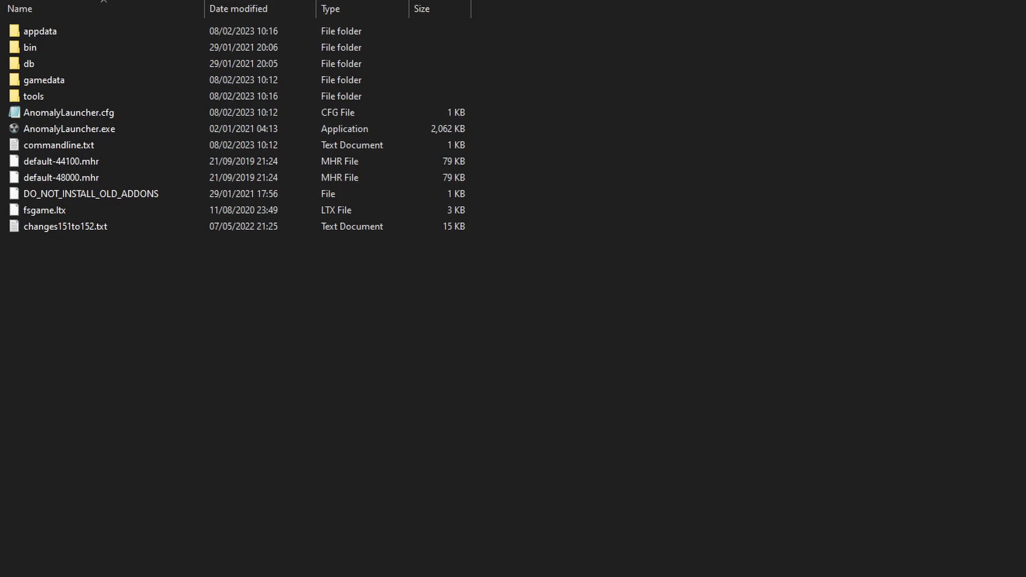
Step: Replace the 18 same-named files in 'games 1' with the update's versions
{"action": "left_click_drag", "start_coordinate": [172, 120], "coordinate": [440, 283]}
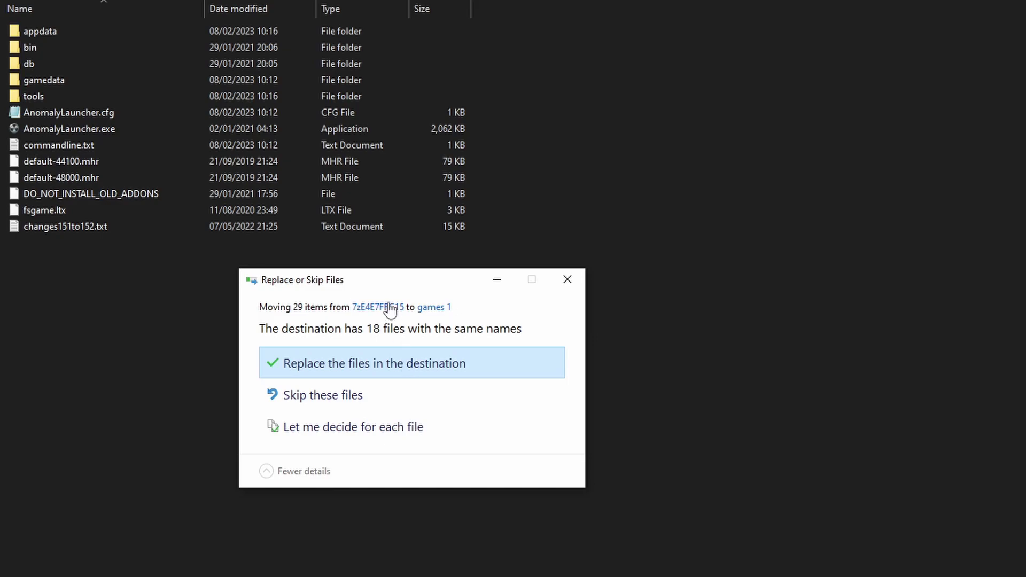
{"action": "left_click_drag", "start_coordinate": [389, 281], "coordinate": [370, 308]}
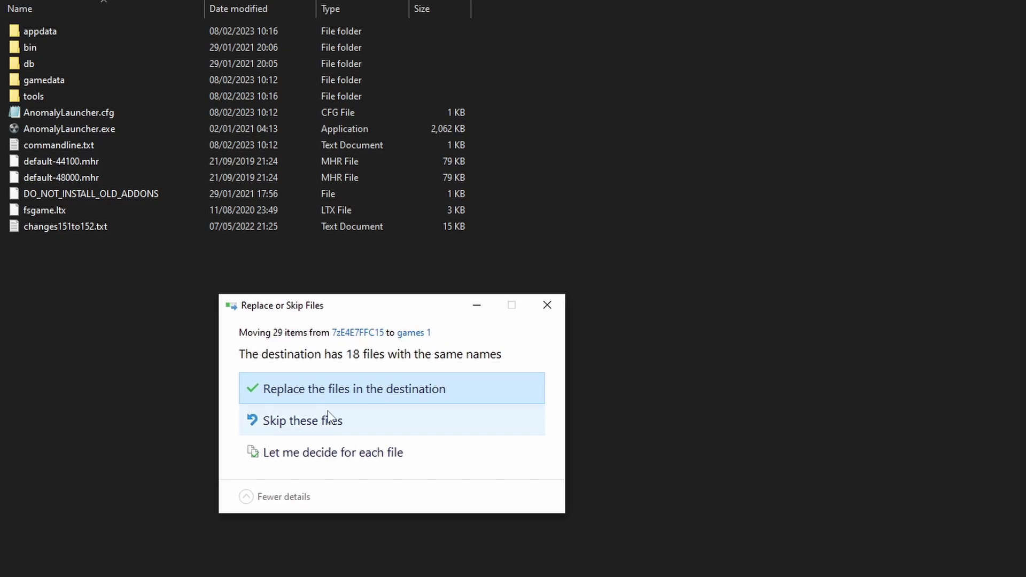
{"action": "left_click", "coordinate": [373, 395]}
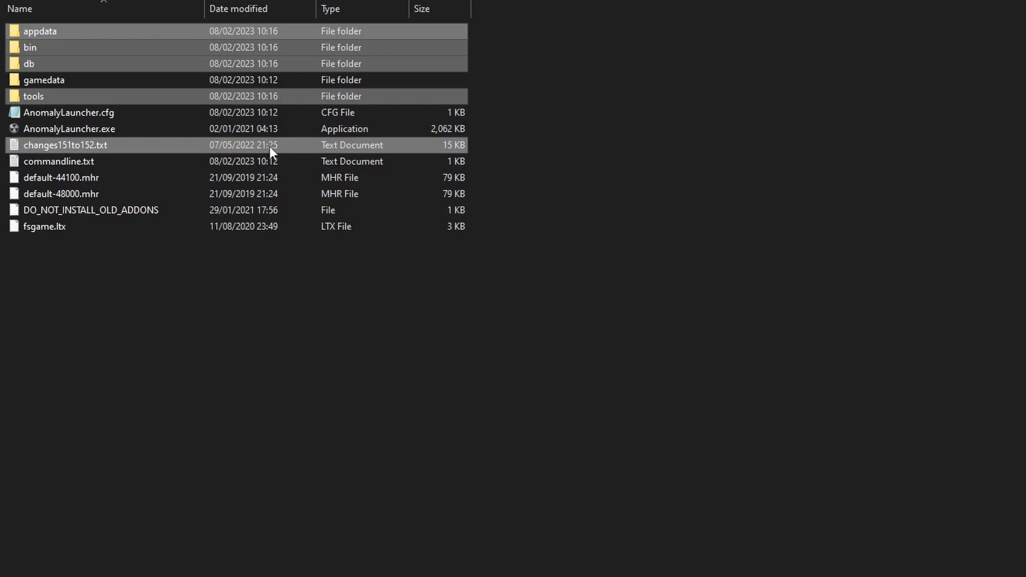
Step: Run AnomalyLauncher.exe with Delete Shader Cache ticked and play to the 1.5.2 main menu
{"action": "left_click", "coordinate": [292, 320]}
{"action": "double_click", "coordinate": [88, 130]}
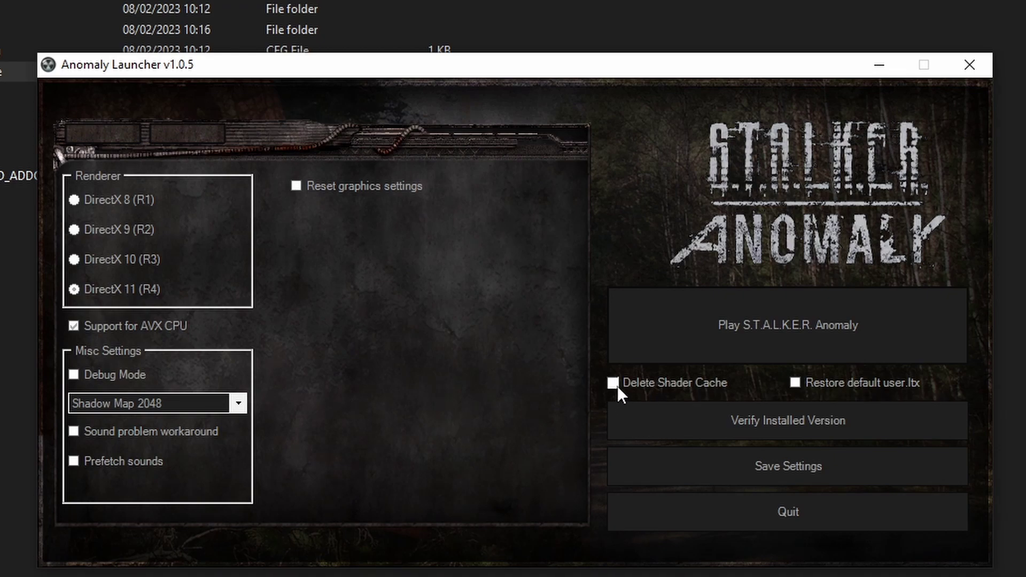
{"action": "left_click", "coordinate": [618, 386]}
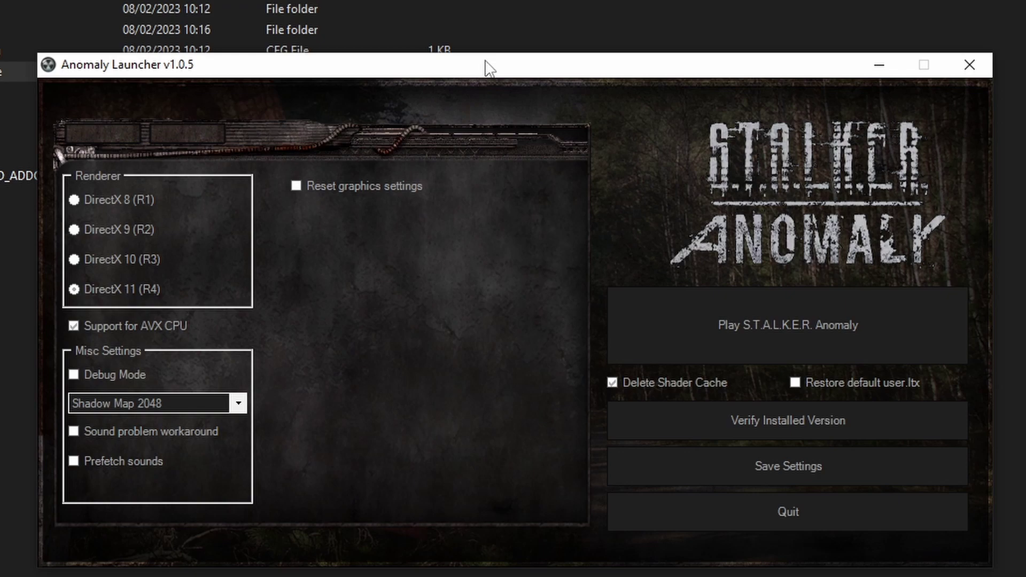
{"action": "left_click_drag", "start_coordinate": [489, 70], "coordinate": [455, 125]}
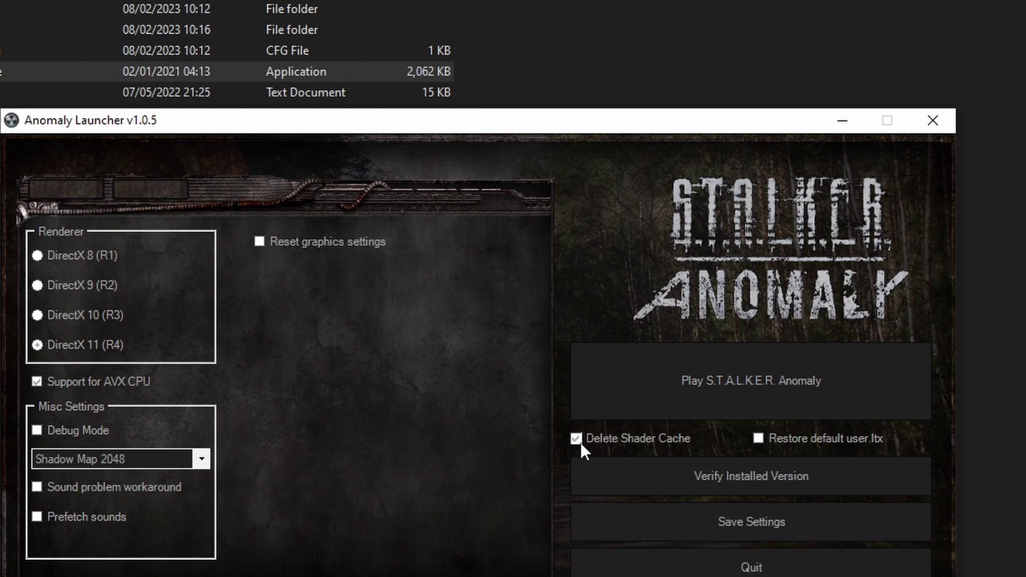
{"action": "left_click", "coordinate": [769, 380]}
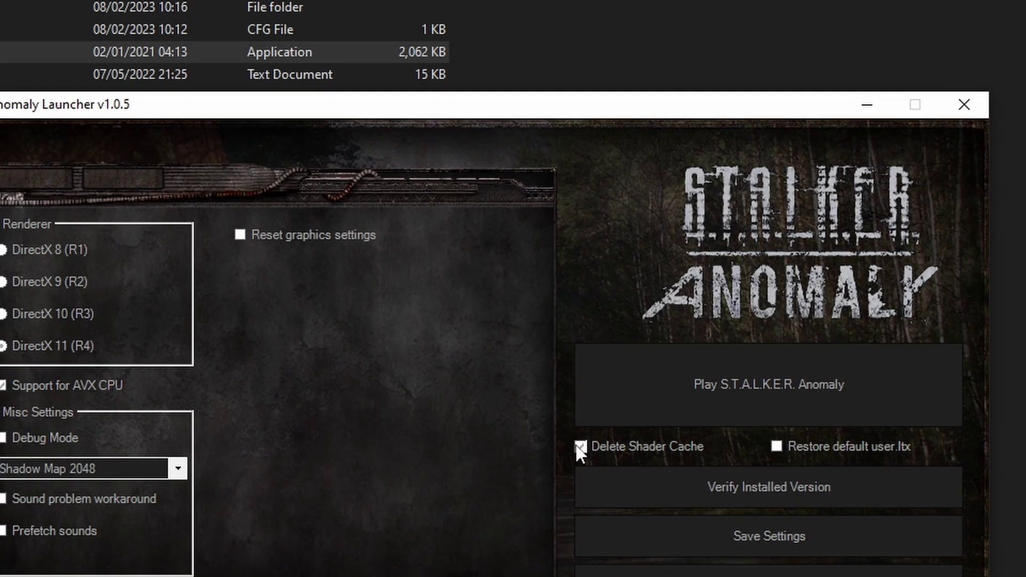
{"action": "left_click", "coordinate": [745, 377]}
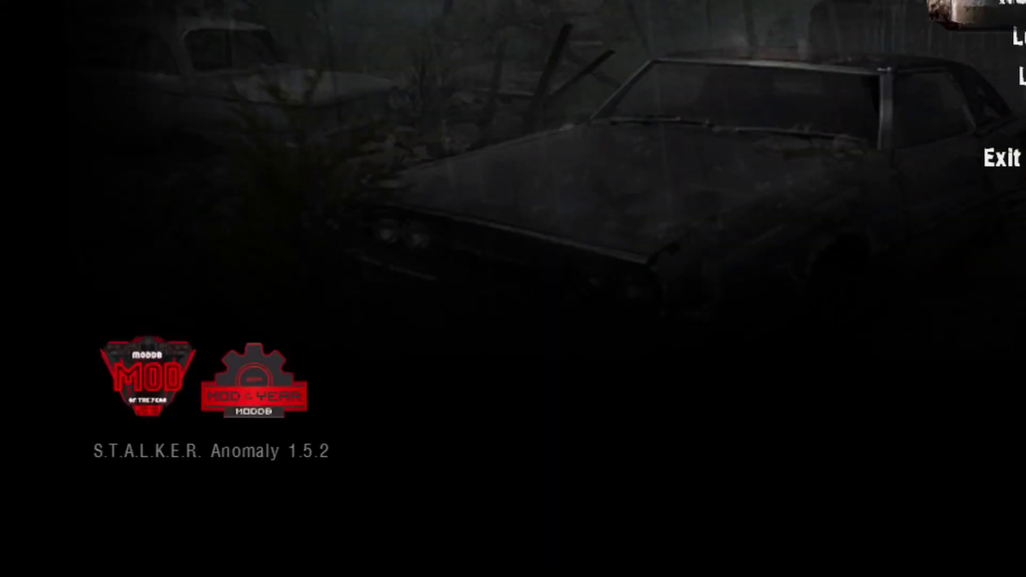
Step: Start a new game with Story mode off, Khutorok (Meadow) start and the UMP in the loadout
{"action": "left_click", "coordinate": [517, 325]}
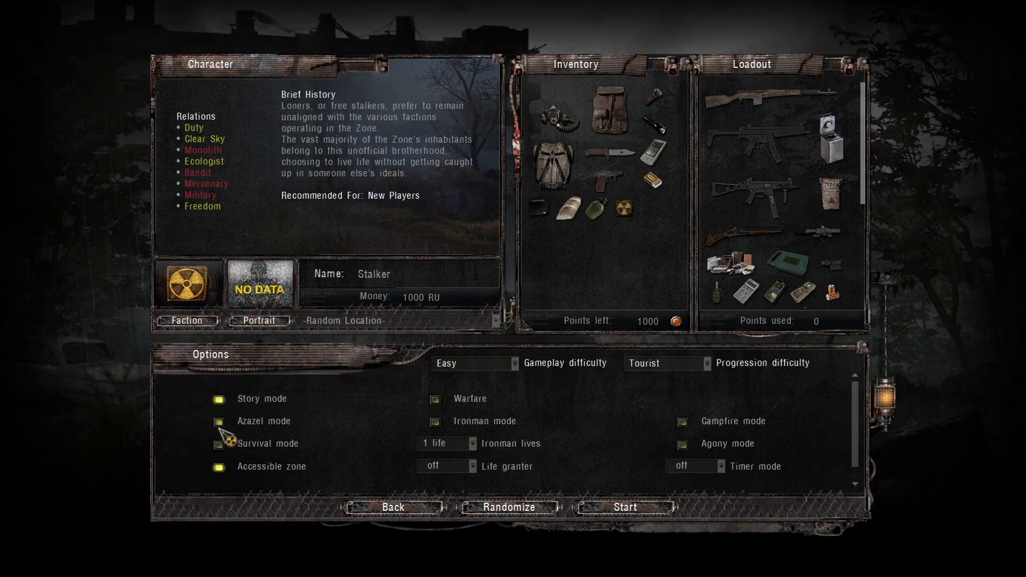
{"action": "left_click", "coordinate": [220, 399]}
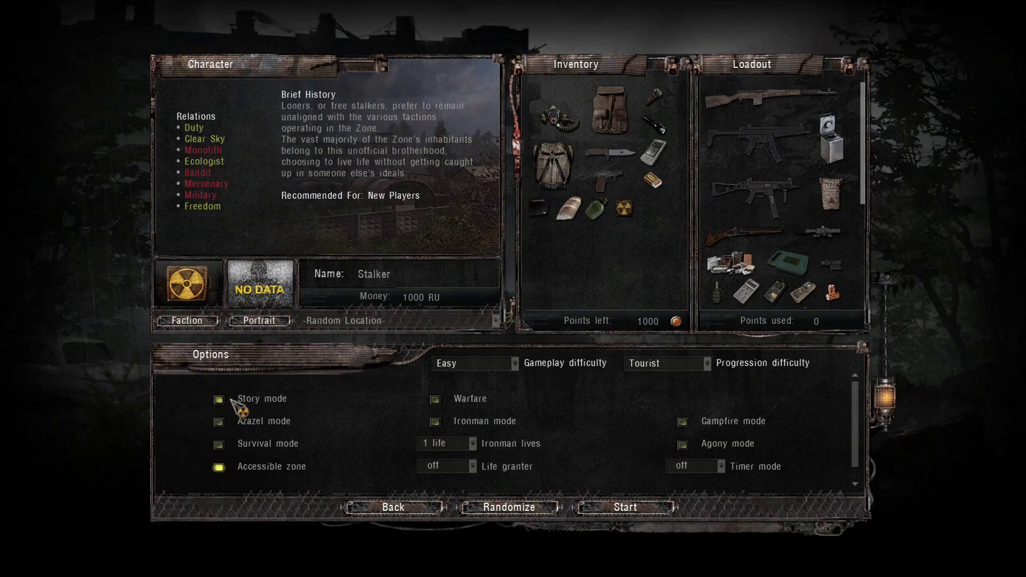
{"action": "left_click", "coordinate": [432, 321]}
{"action": "left_click", "coordinate": [398, 389]}
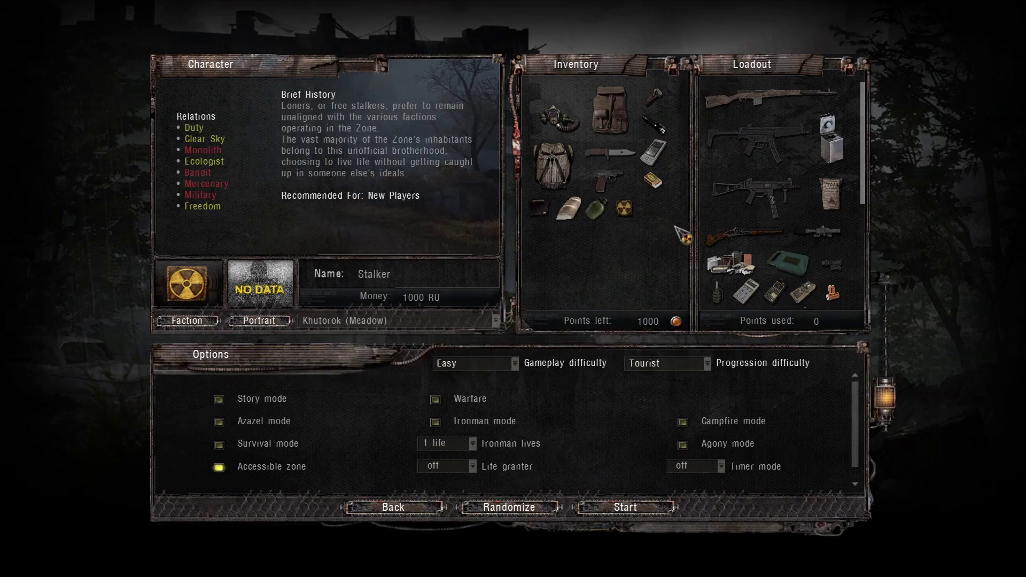
{"action": "double_click", "coordinate": [768, 191]}
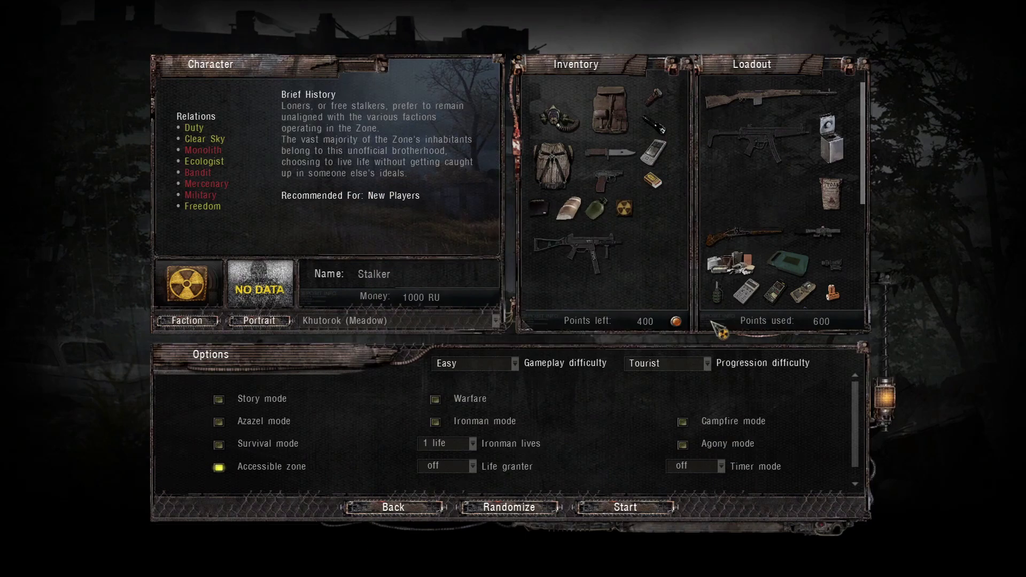
{"action": "left_click", "coordinate": [643, 510]}
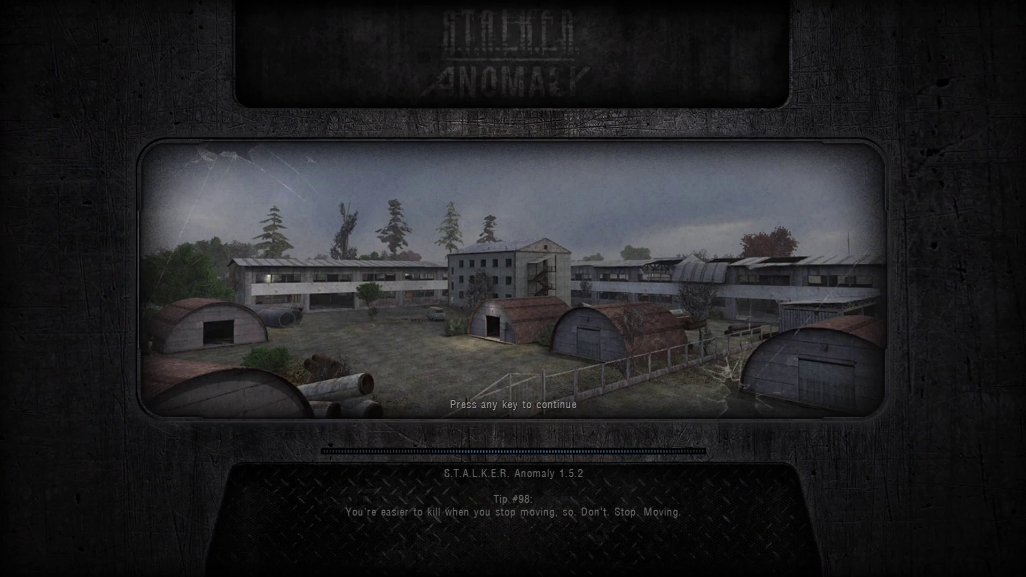
Step: Leave the loading screen, walk out of the house onto the village road, and draw the pistol
{"action": "key", "text": "space"}
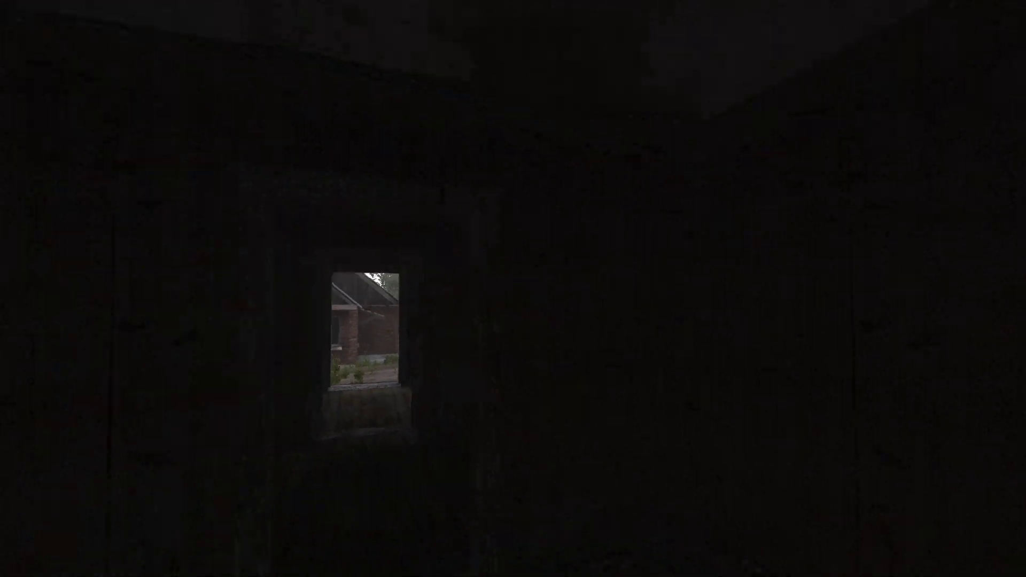
{"action": "key", "text": "w"}
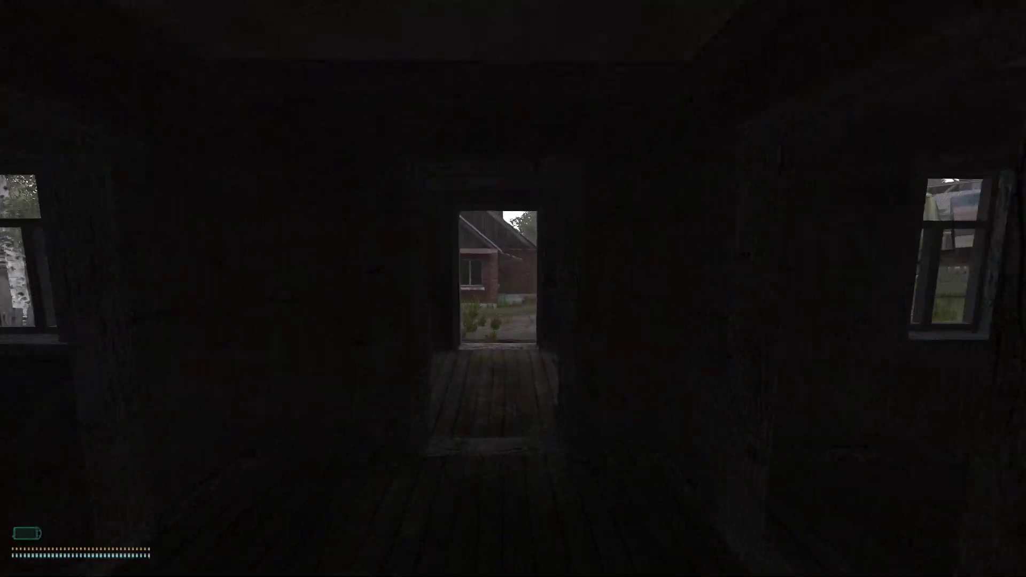
{"action": "key", "text": "w"}
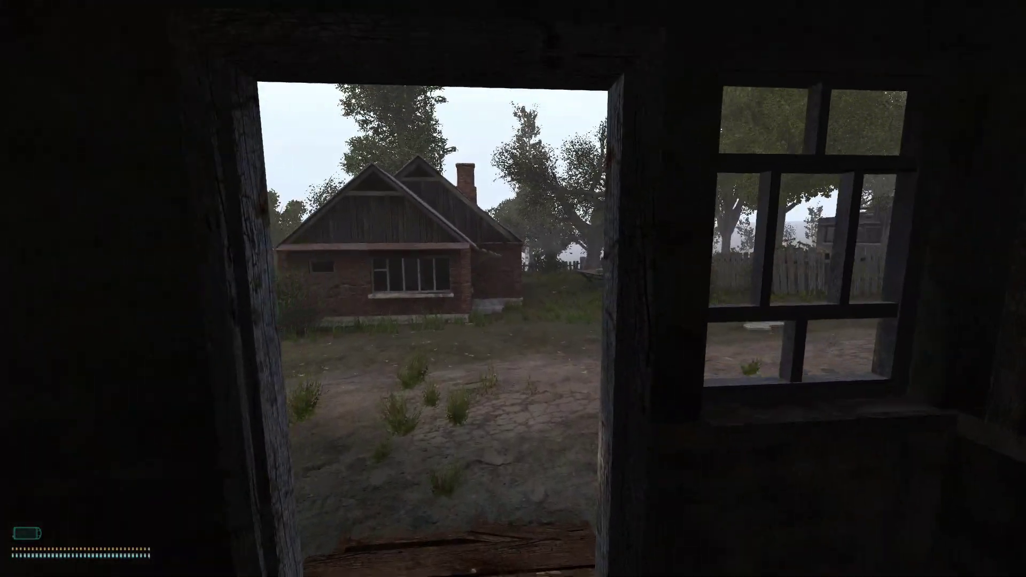
{"action": "key", "text": "w"}
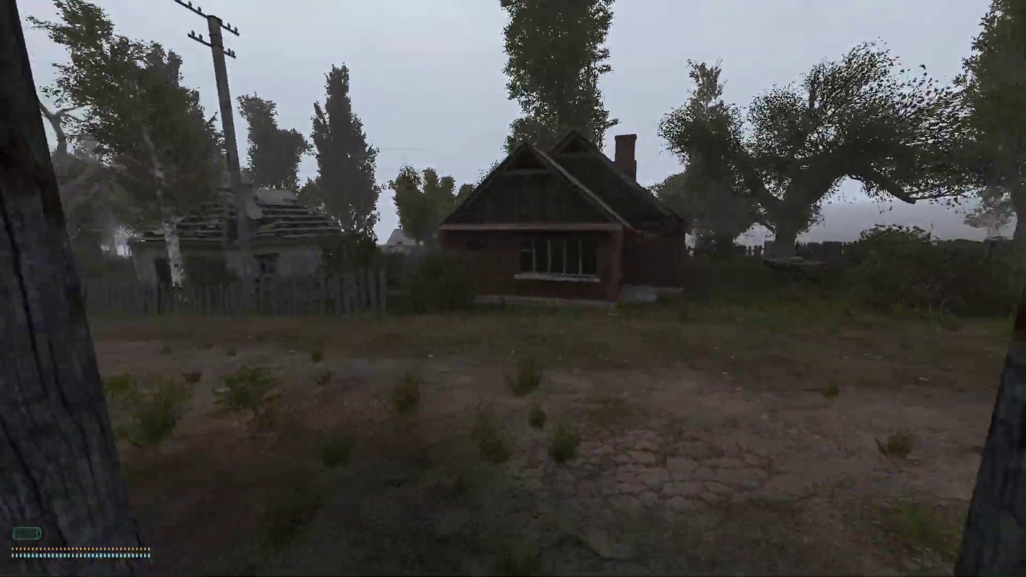
{"action": "key", "text": "w"}
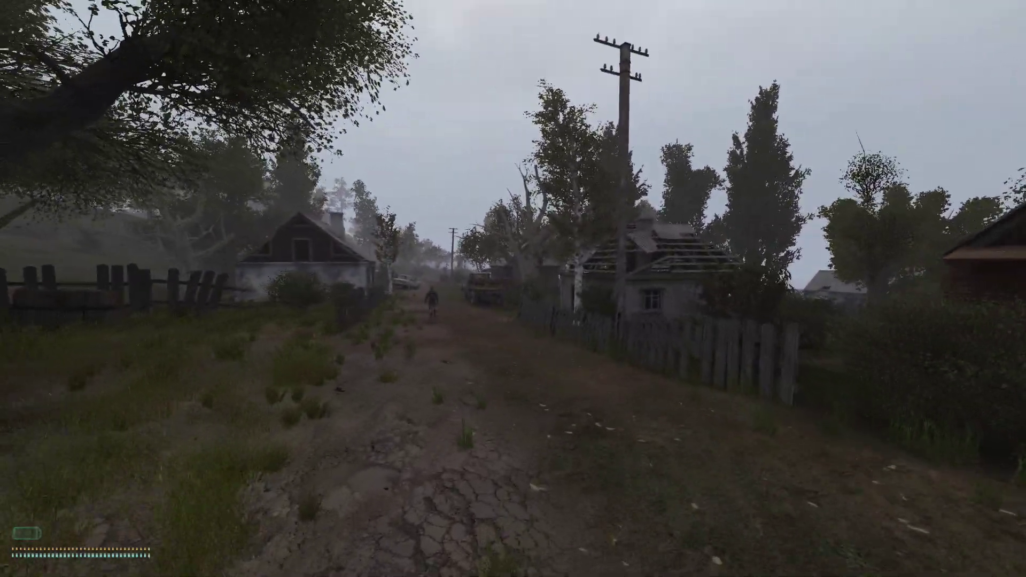
{"action": "key", "text": "w"}
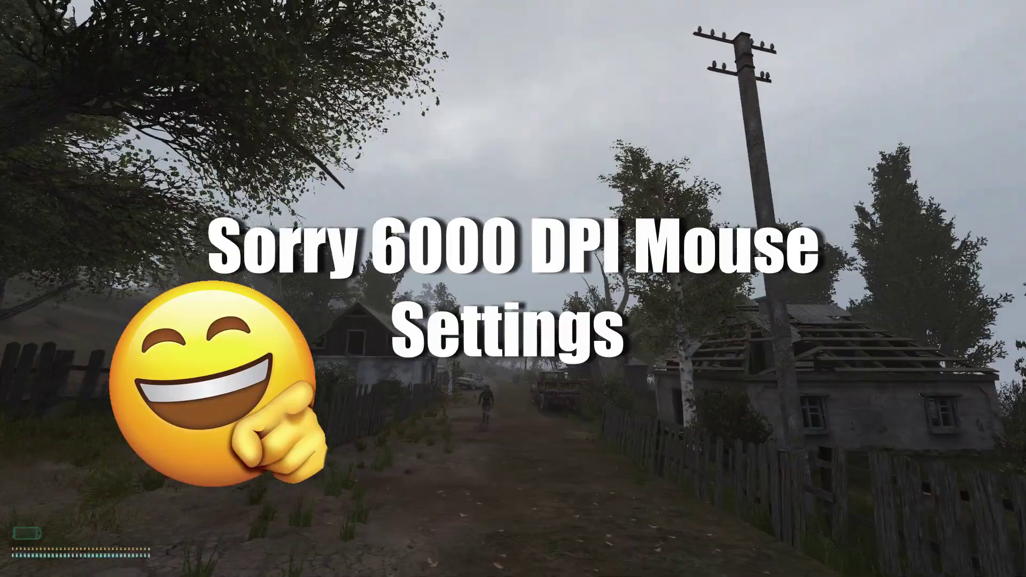
{"action": "key", "text": "w"}
{"action": "key", "text": "2"}
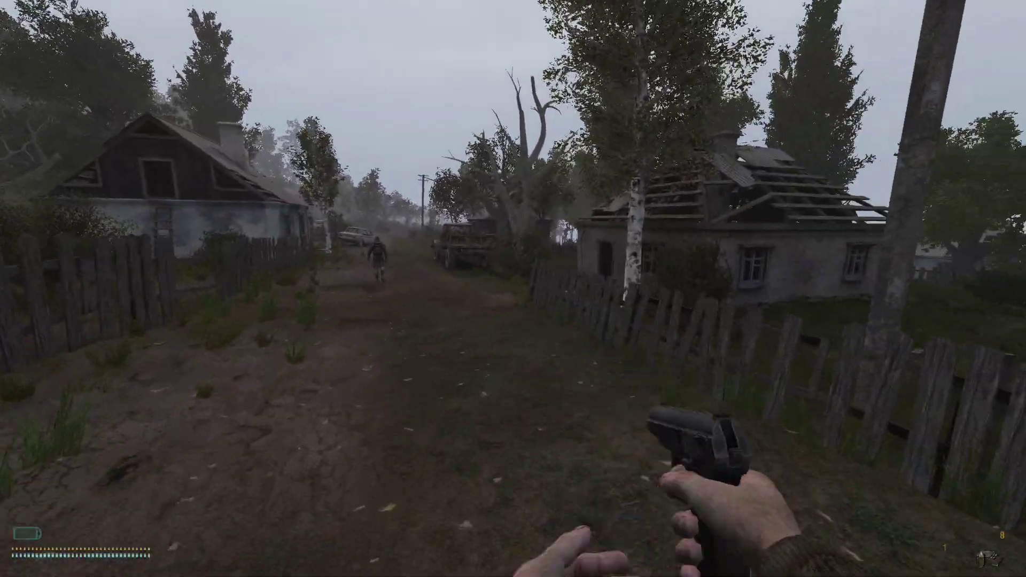